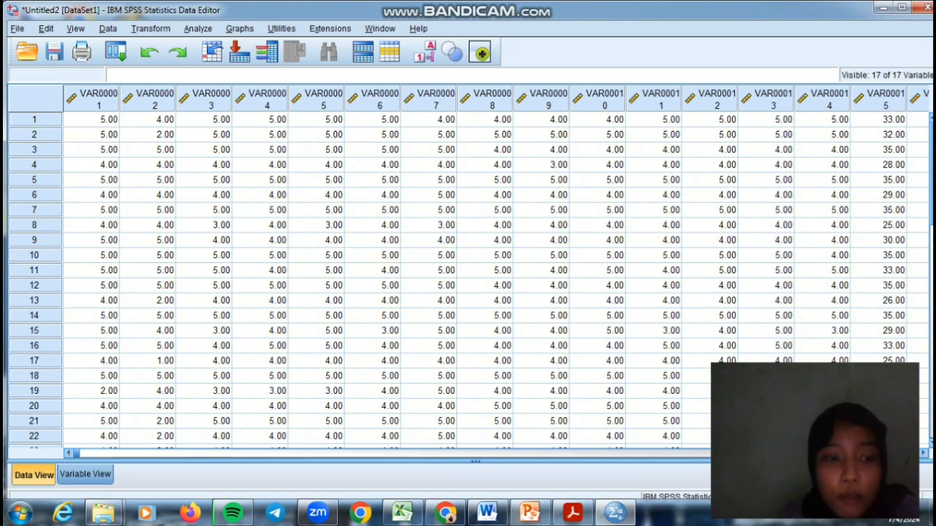
Rename the first three variables in the variable definitions as X1.1, X1.2 and X1.3.
left_click(85, 475)
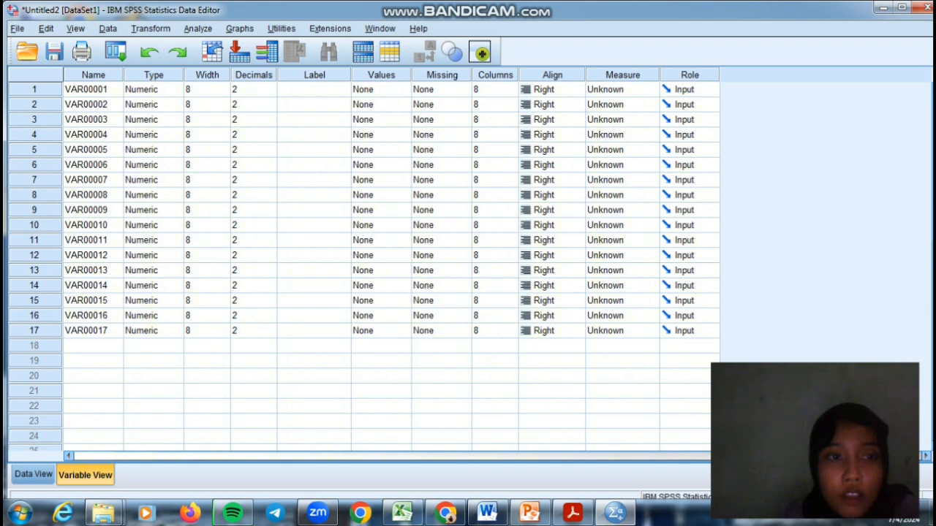
left_click(93, 89)
type("X")
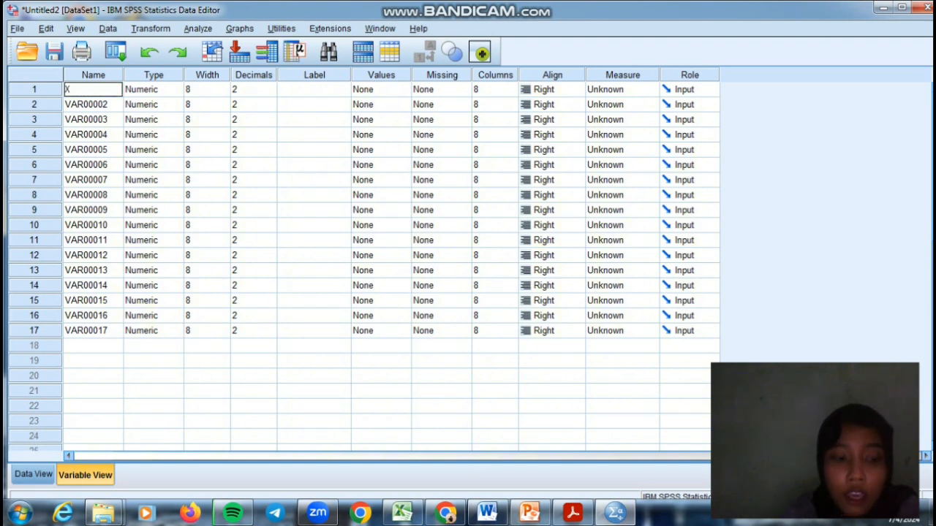
type("1.1")
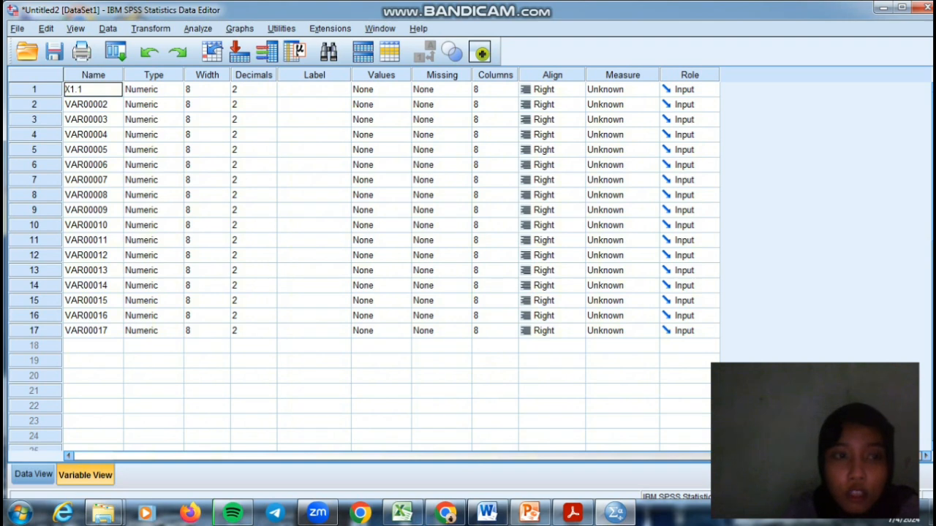
key("Return")
type("X1")
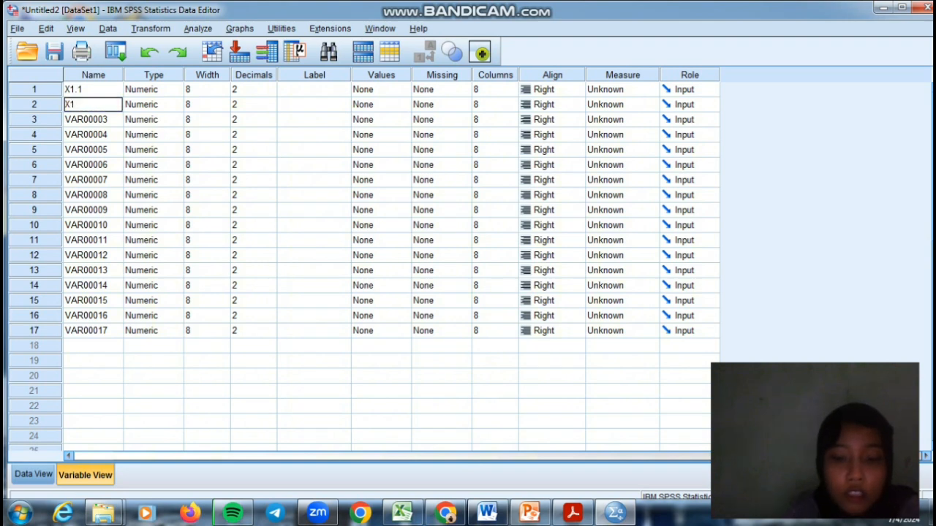
type(".2")
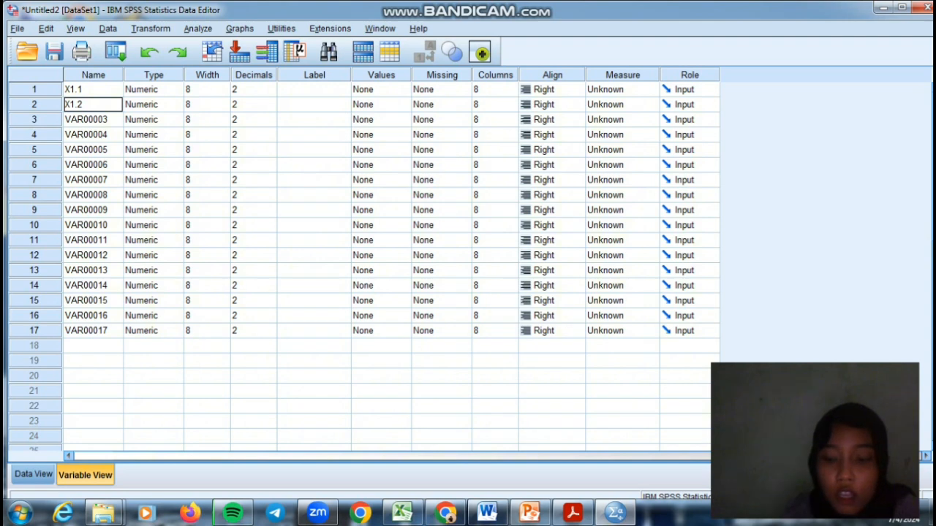
key("Return")
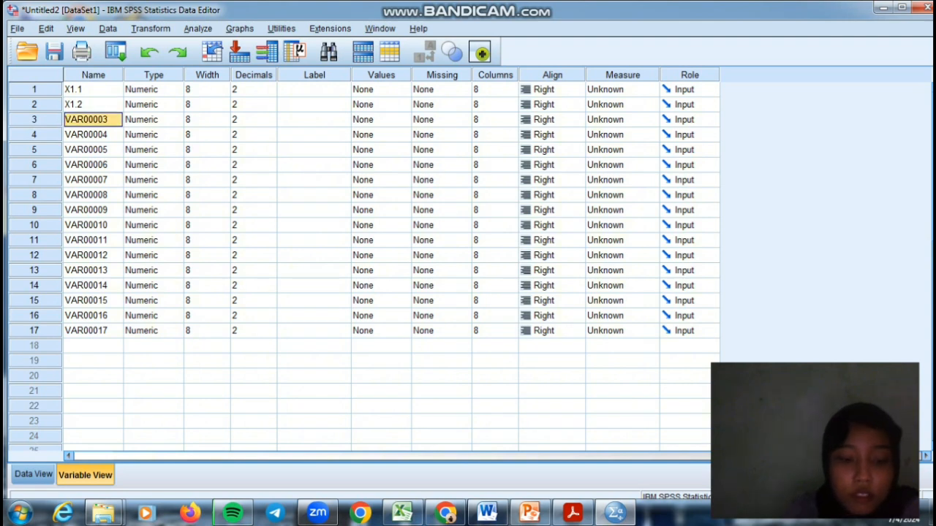
type("X1.3")
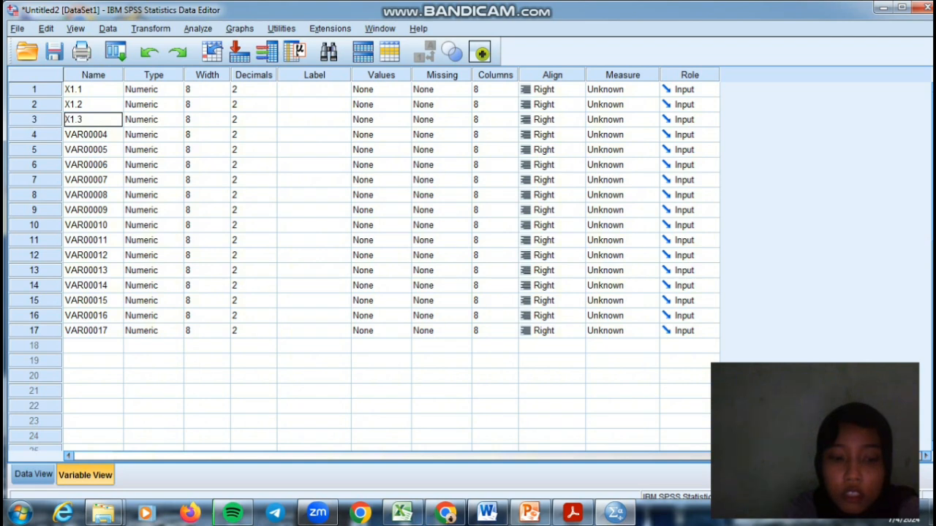
key("Return")
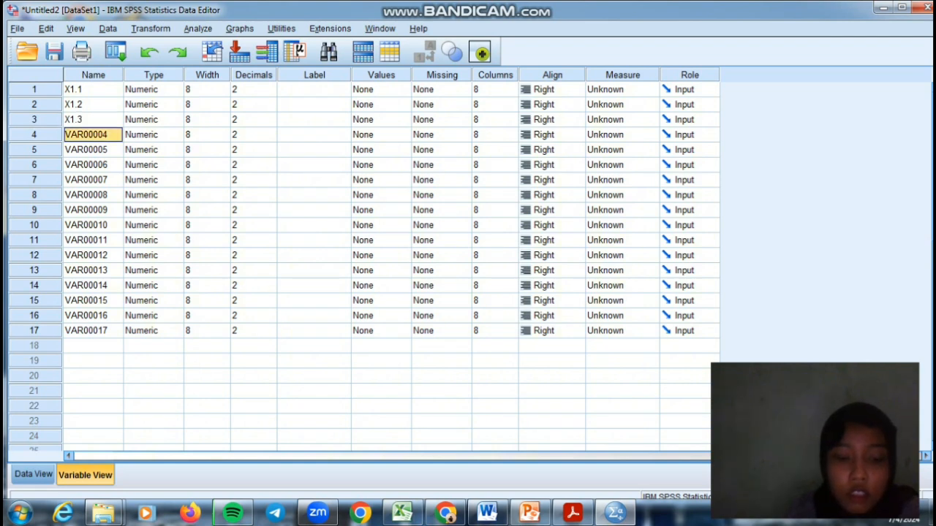
Rename the variables in rows 4 to 7 as X1.4, X1.5, X1.6 and X1.7.
type("X1.")
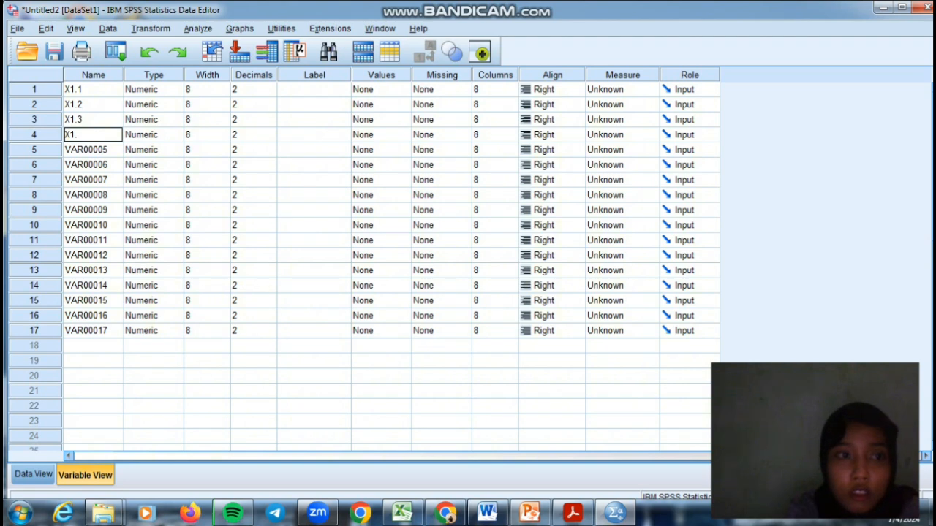
type("4")
key("Return")
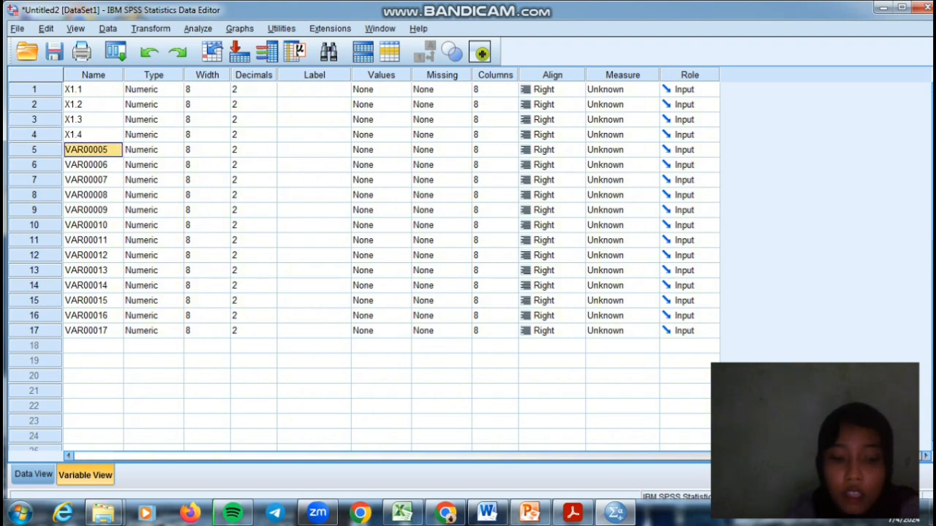
type("X1.")
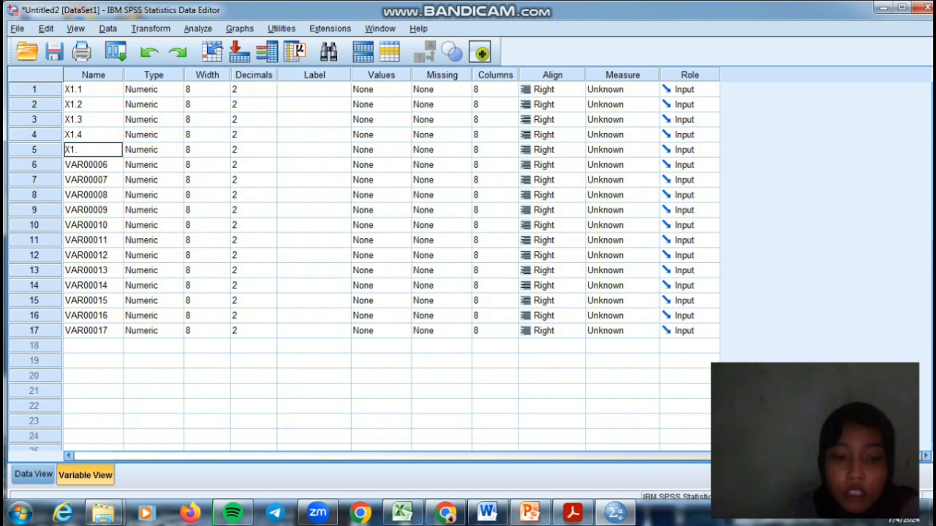
type("5")
key("Return")
type("X1")
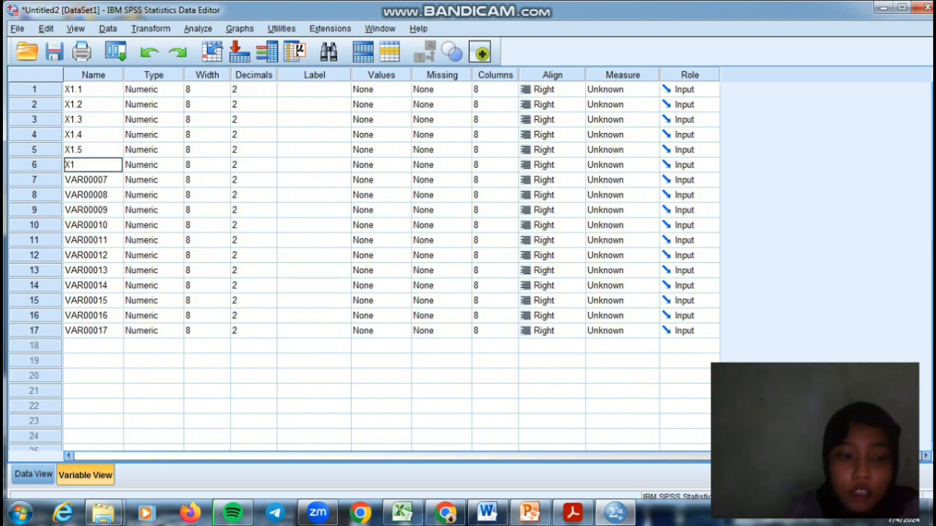
type(".6")
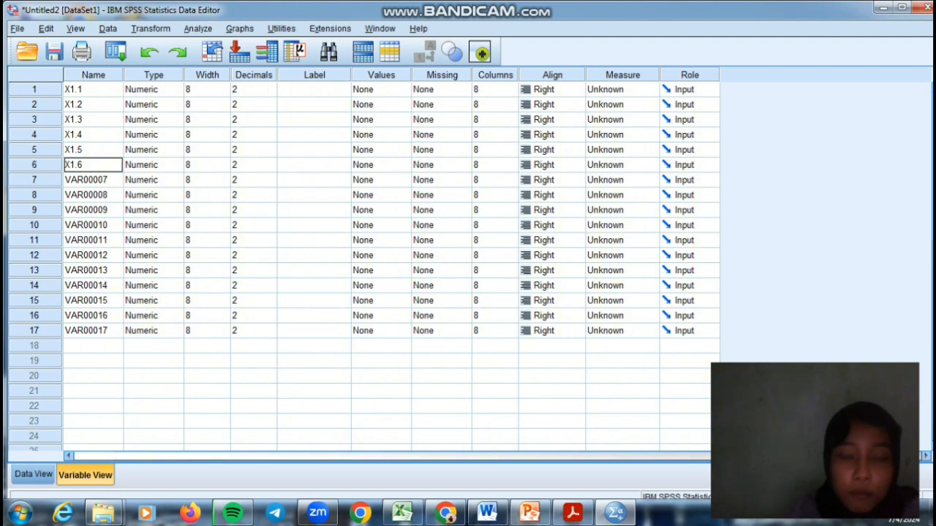
key("Return")
type("X1")
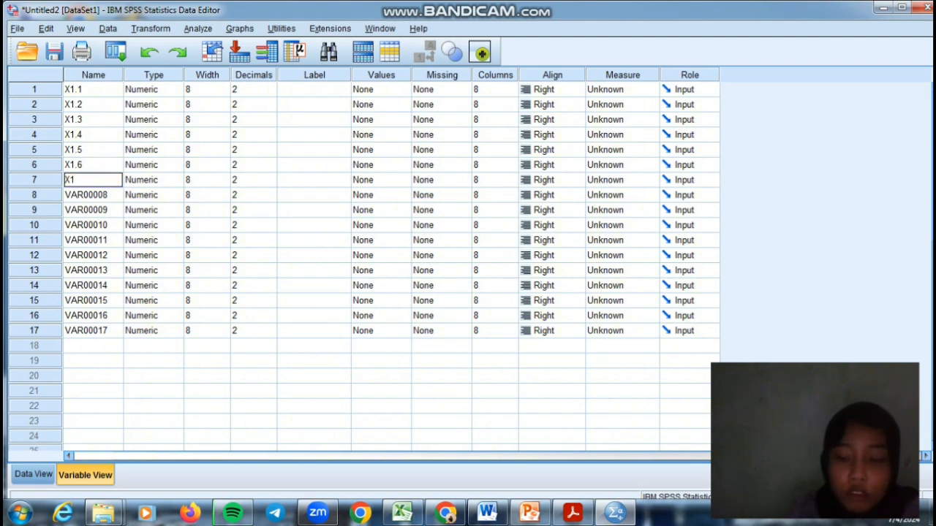
type(".7")
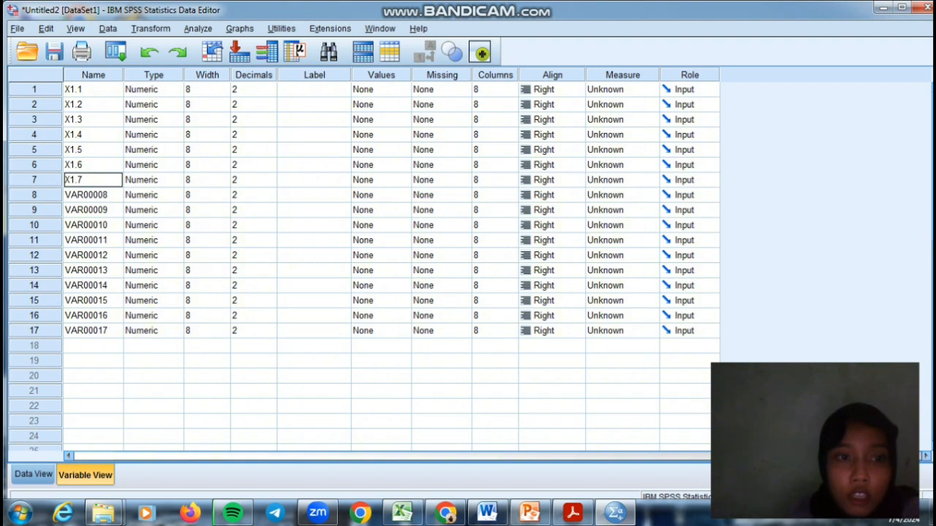
key("Return")
Rename the variables in rows 8 to 11 as Y1.1, Y1.2, Y1.3 and Y1.4.
type("Y")
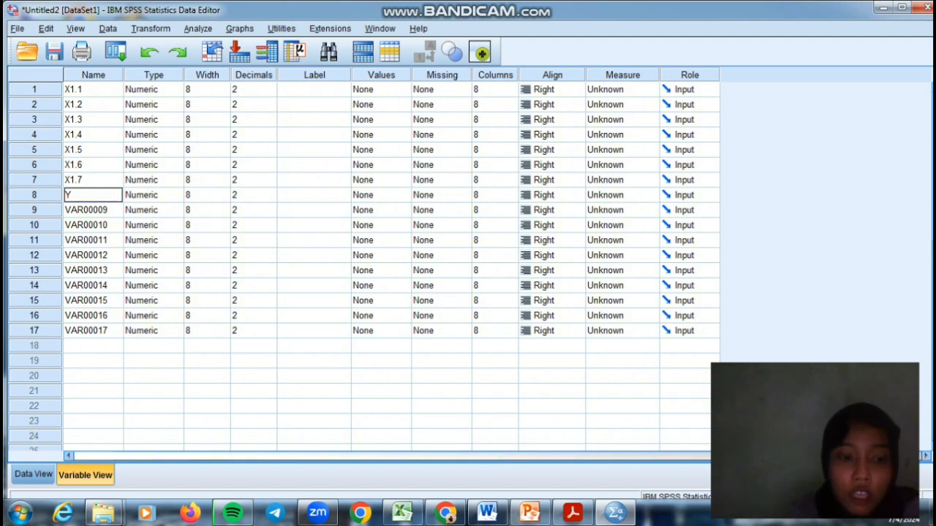
type("1.1")
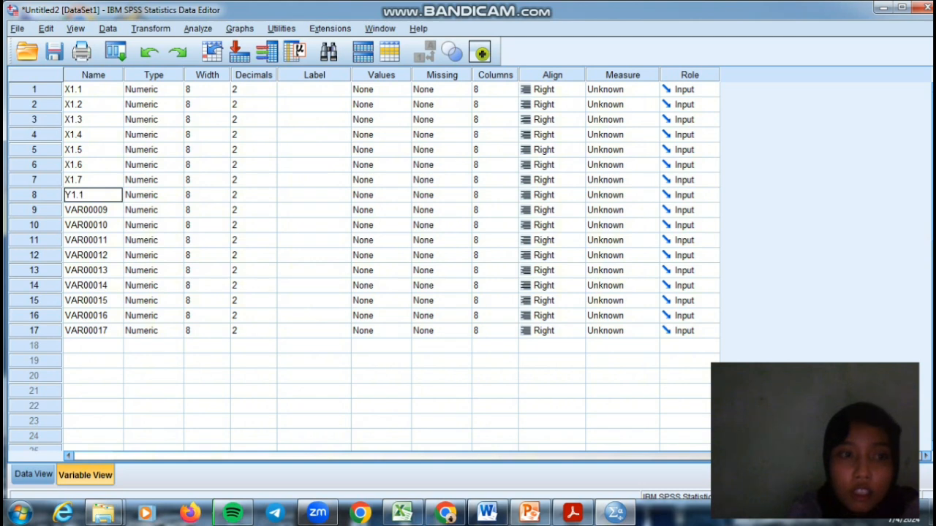
key("Return")
type("Y")
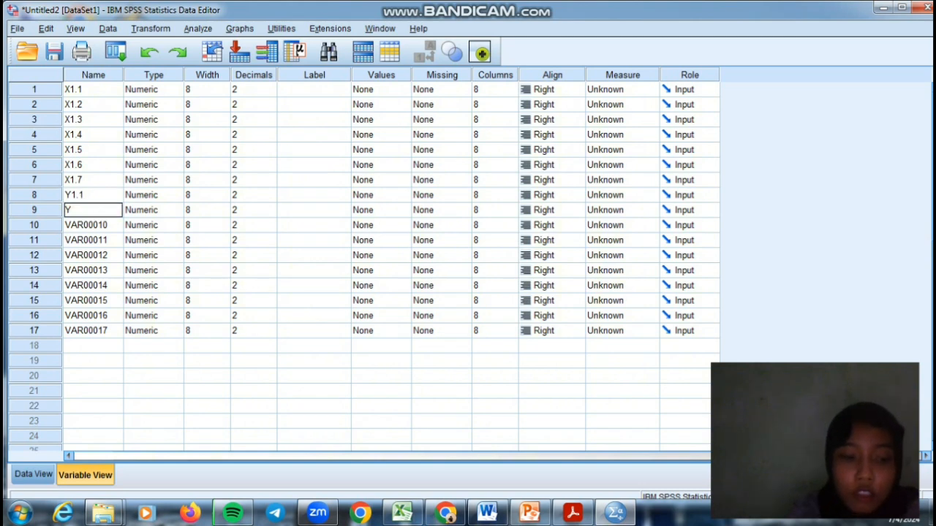
type("1.2")
key("Return")
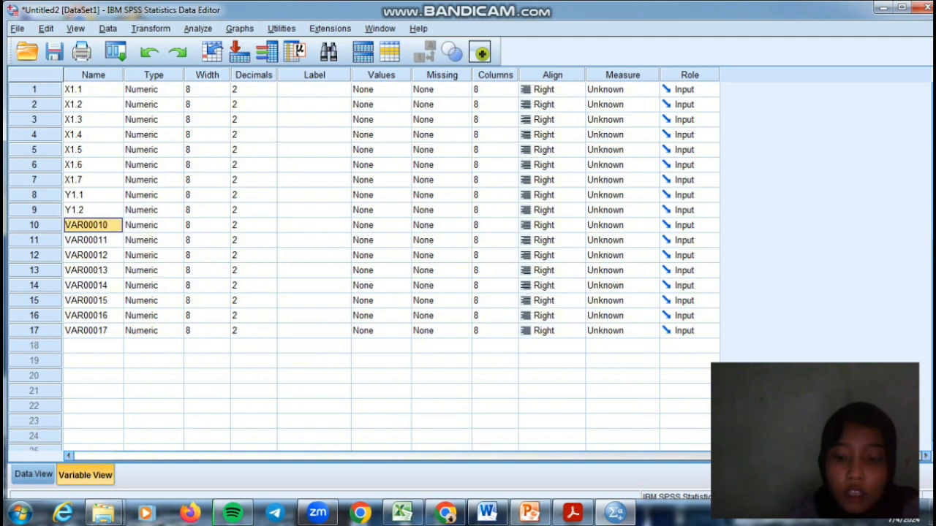
type("Y1")
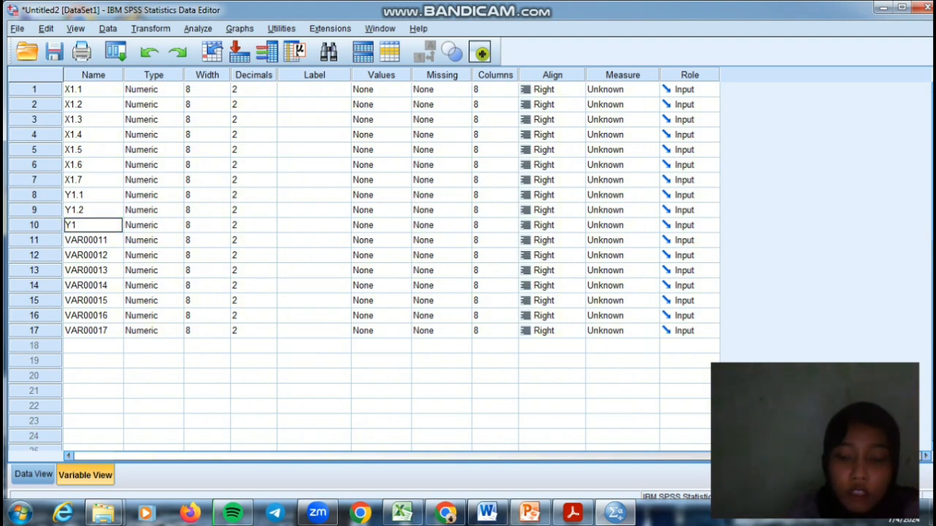
type(".3")
key("Return")
type("Y")
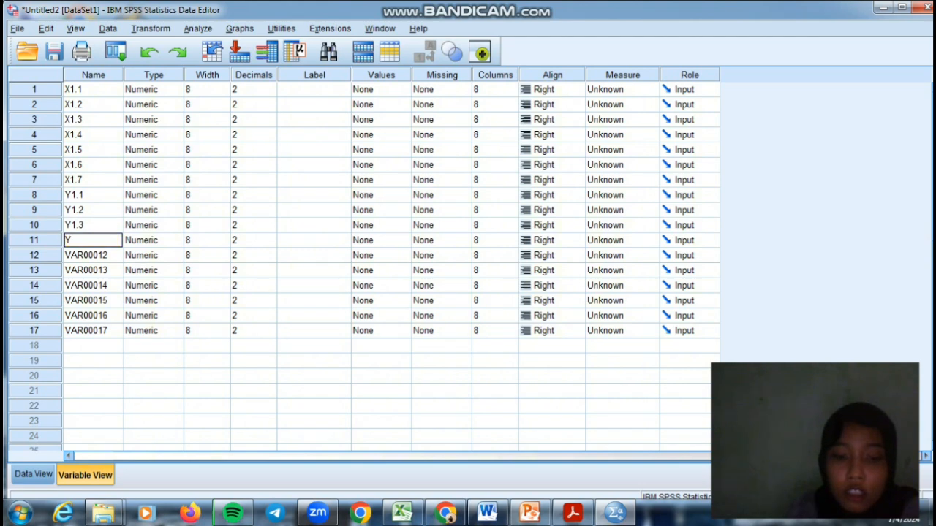
type("1.4")
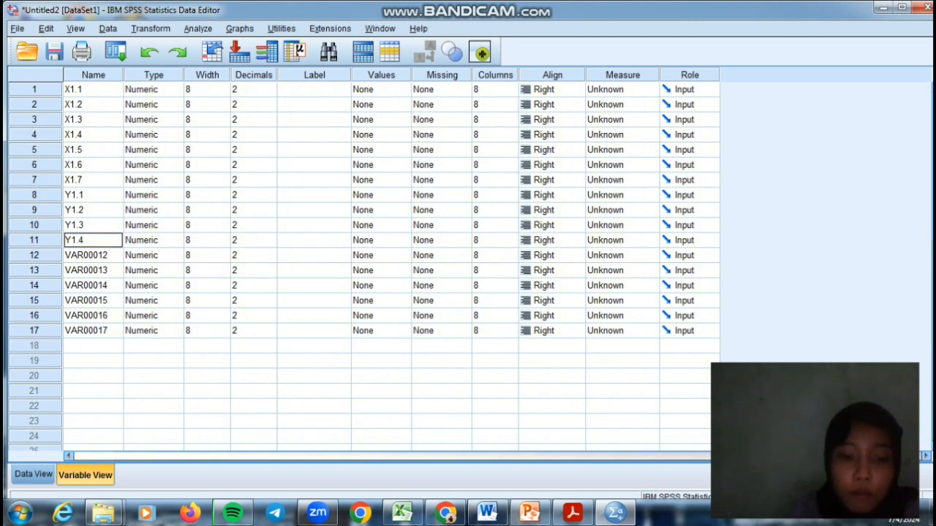
key("Return")
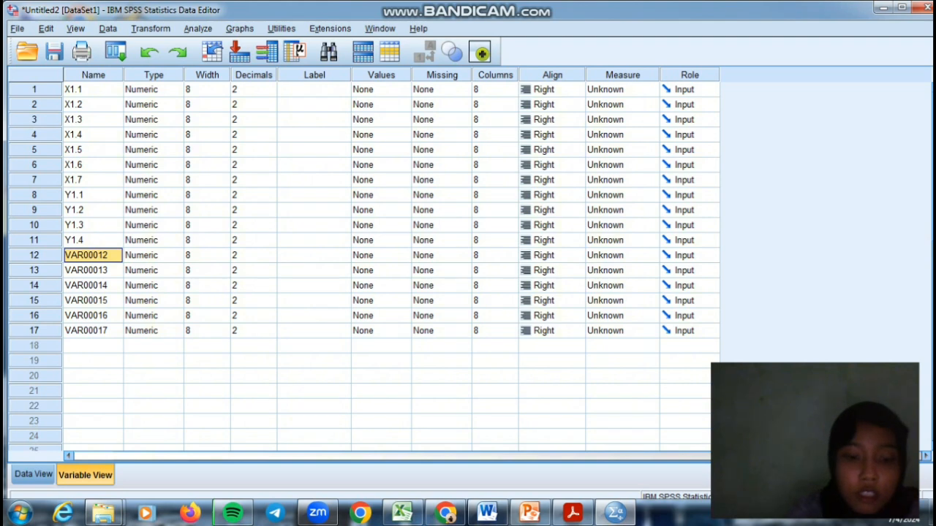
Rename the variables in rows 12 to 14 as Y1.5, Y1.6 and Y1.7.
type("Y1.")
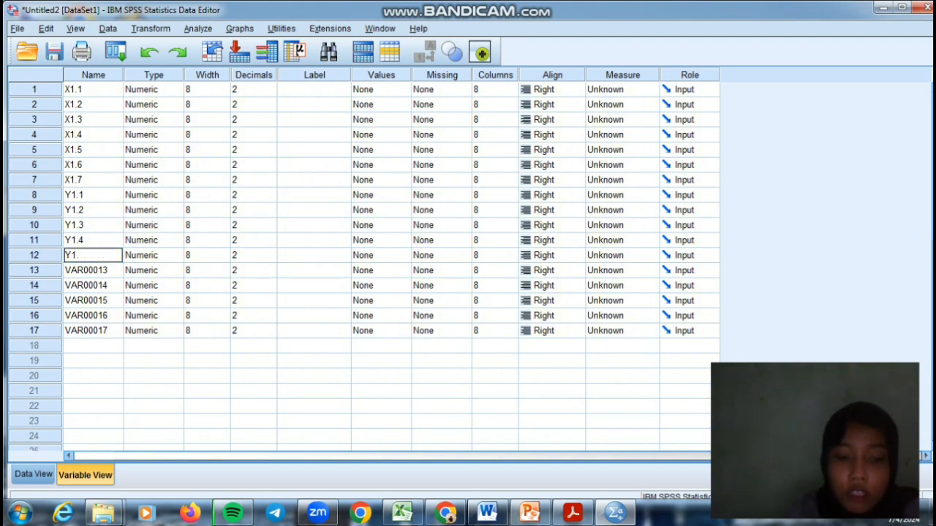
type("5")
key("Return")
type("Y")
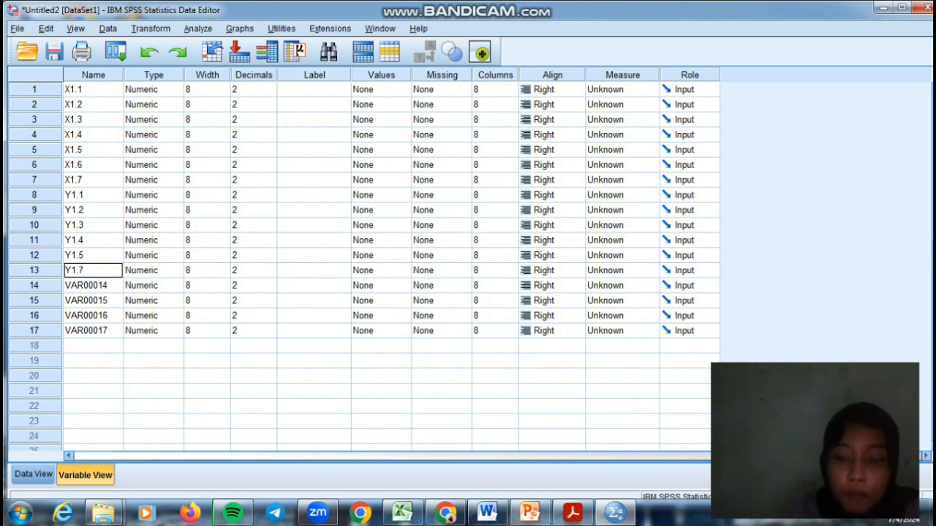
type("1.6")
key("Return")
type("Y")
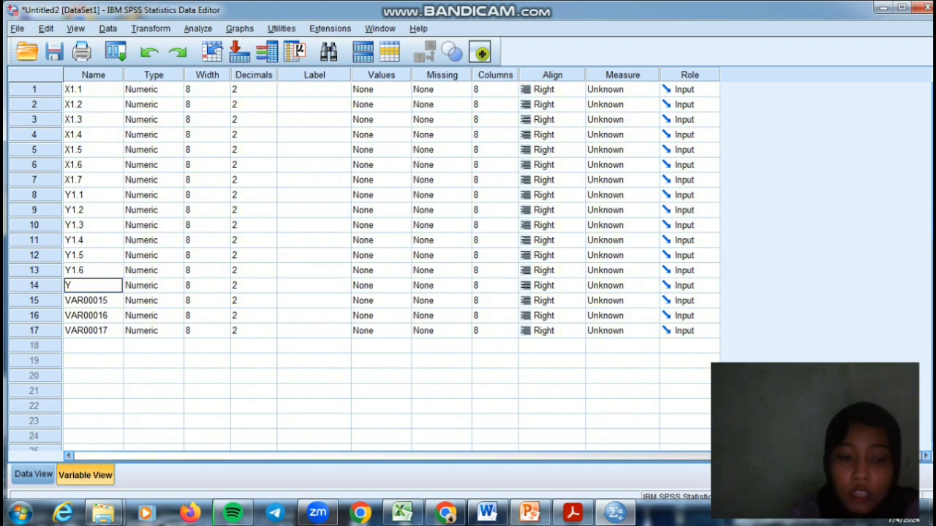
type("1.7")
key("Return")
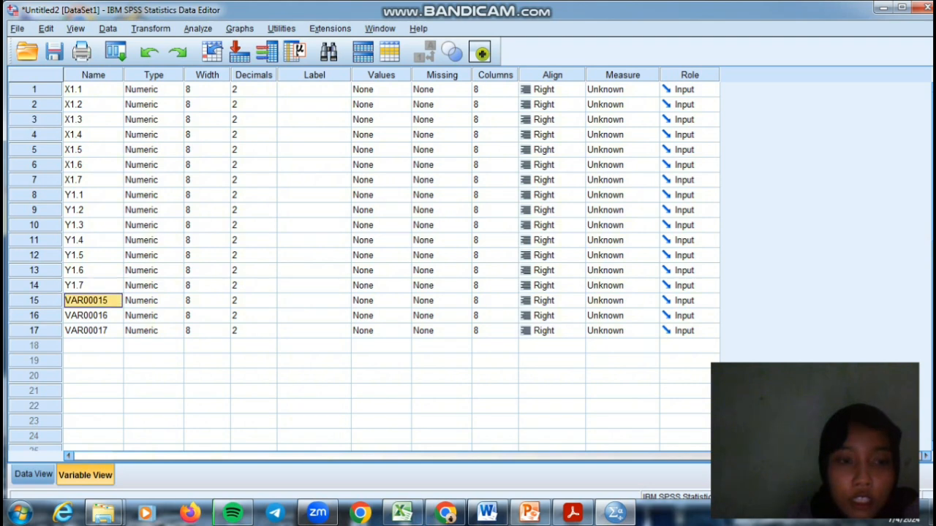
Rename the last three variables, rows 15 to 17, as TOTALX, TOTALY and TOTALSKOR.
type("TOTA")
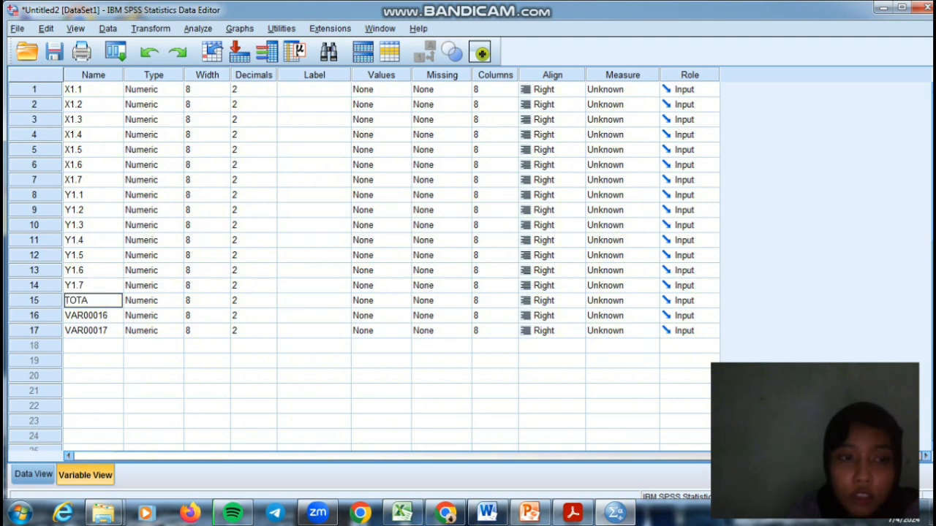
type("LX")
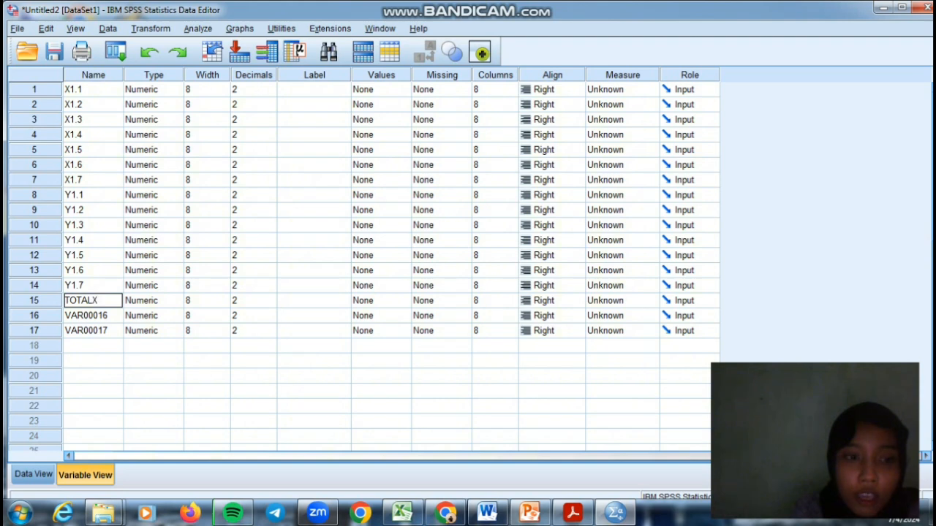
key("Return")
type("T")
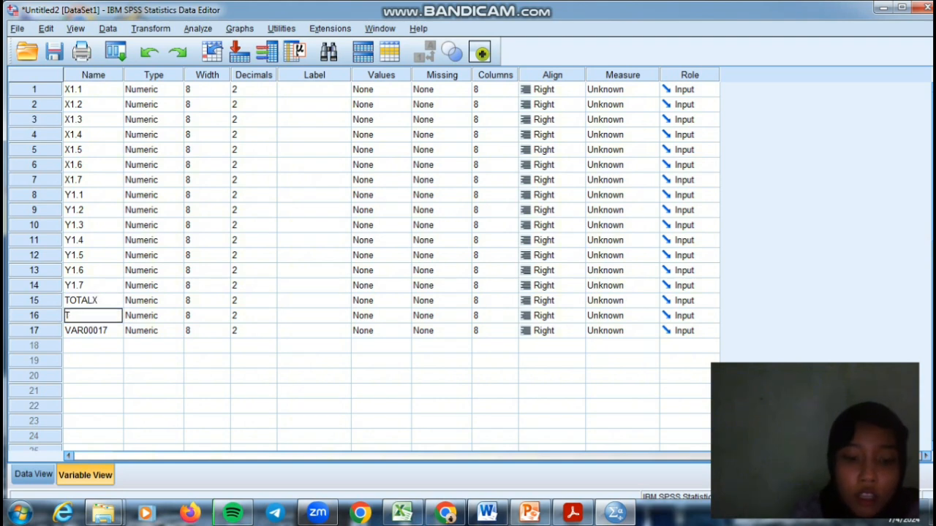
type("OTALY")
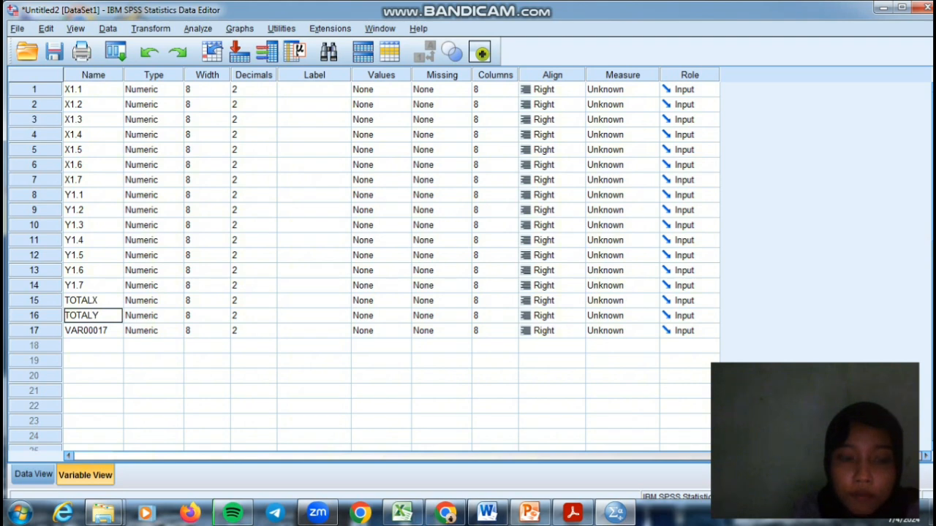
key("Return")
type("TOTA")
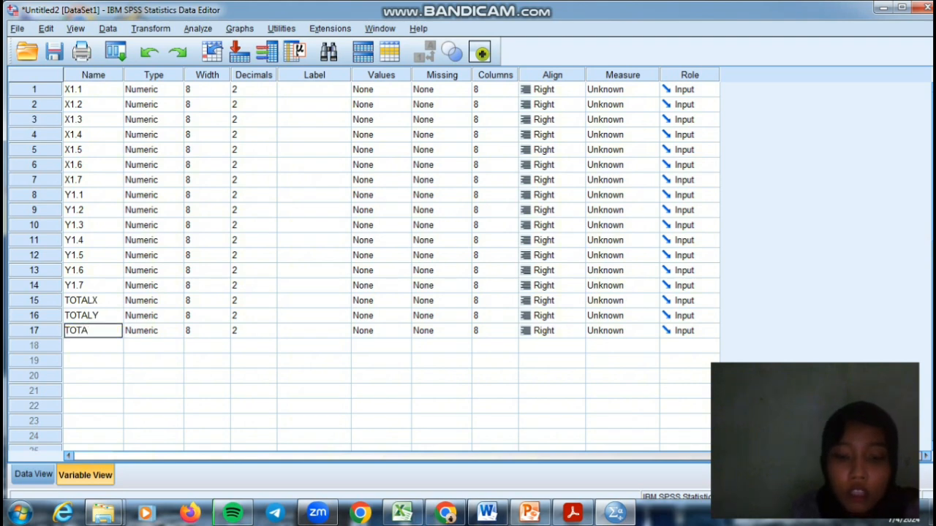
type("LSKOR")
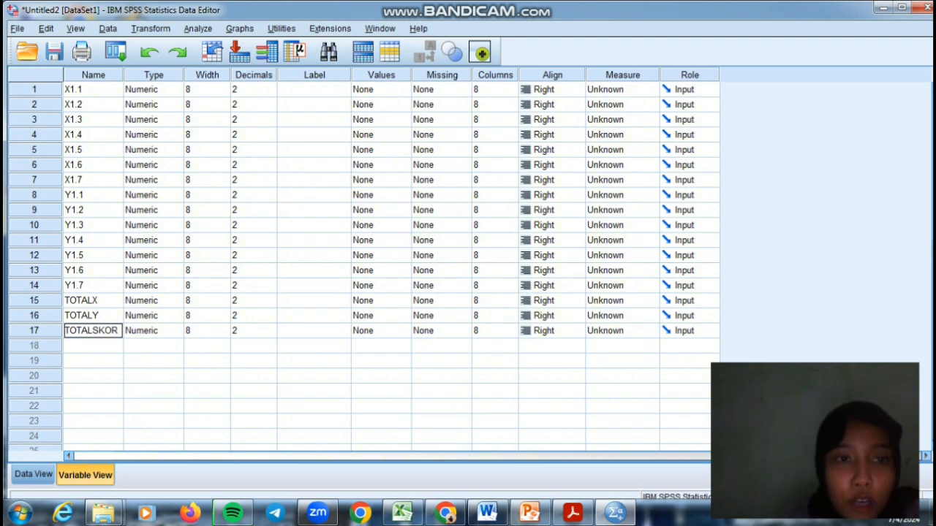
Set the decimals of variables X1.1, X1.2 and X1.3 to 0.
left_click(251, 89)
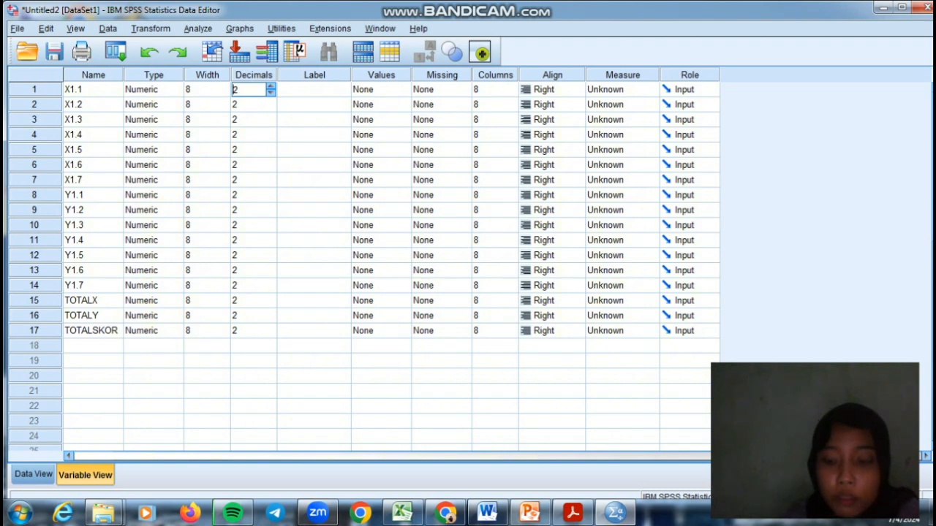
type("0")
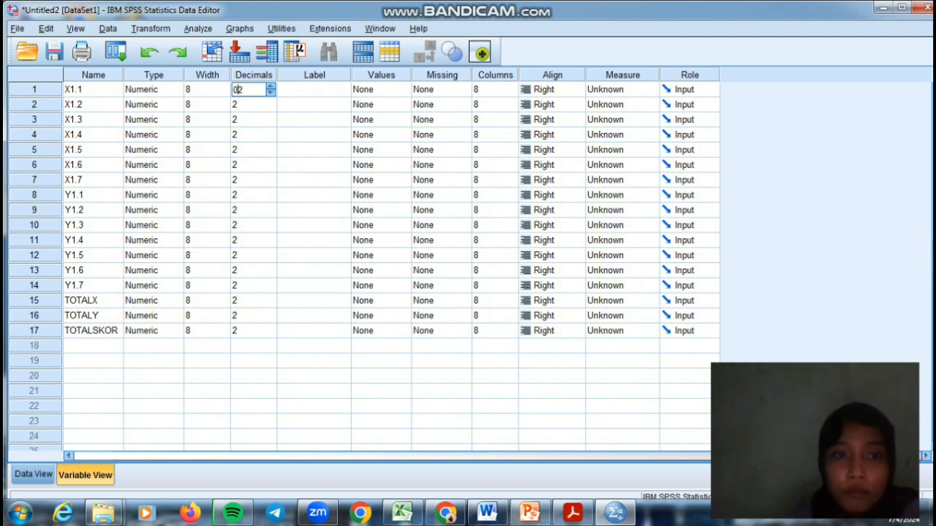
key("Delete")
key("Return")
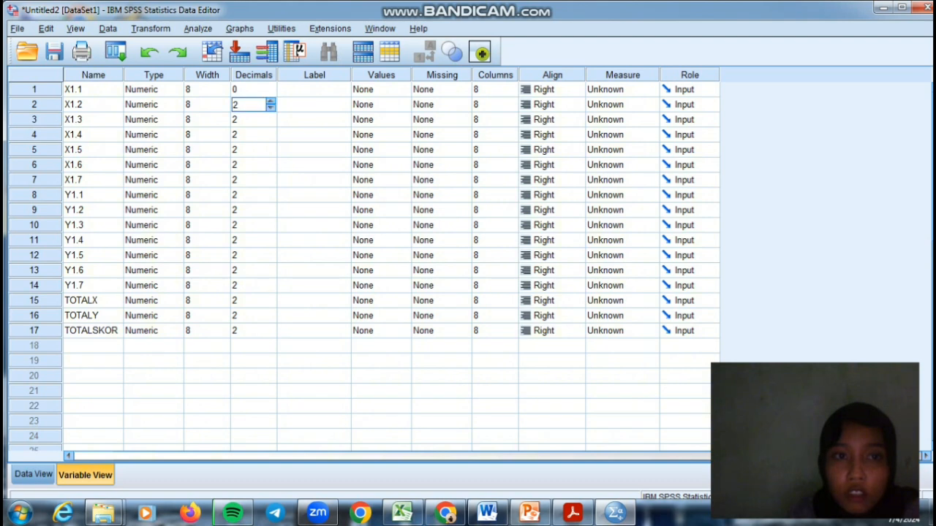
type("0")
key("Delete")
key("Return")
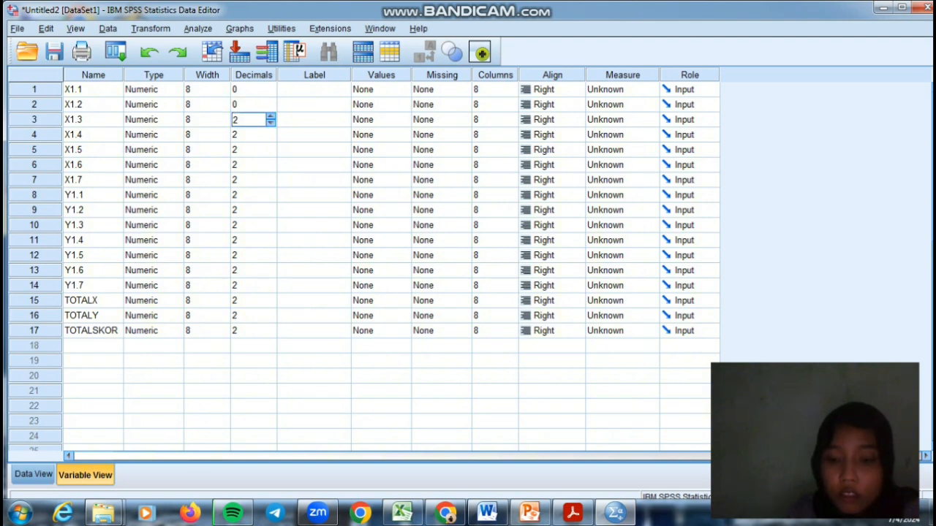
type("0")
key("Delete")
key("Return")
Set the decimals of variables X1.4, X1.5, X1.6 and X1.7 to 0.
type("0")
key("Delete")
key("Return")
type("0")
key("Delete")
key("Return")
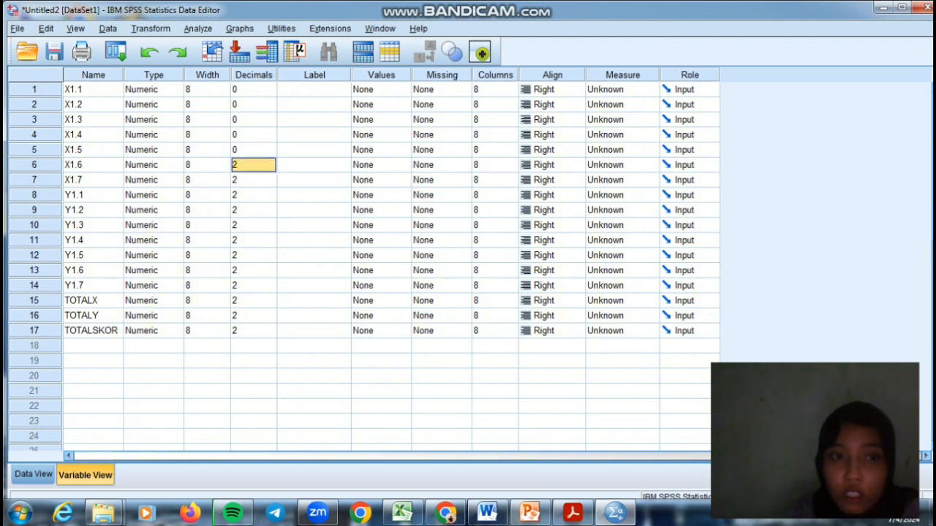
type("0")
key("Delete")
key("Return")
type("0")
key("Delete")
key("Return")
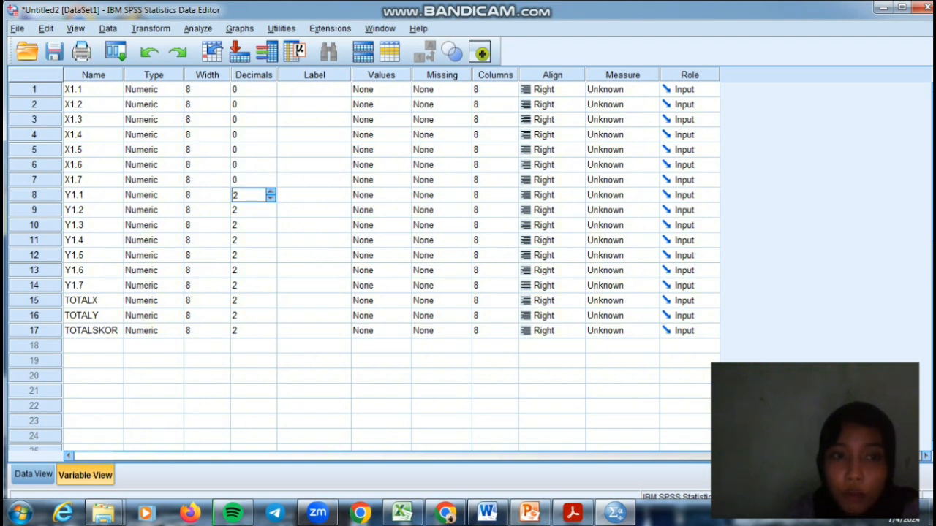
Set the decimals of variables Y1.1, Y1.2, Y1.3 and Y1.4 to 0.
type("0")
key("Return")
type("0")
key("Delete")
key("Return")
type("0")
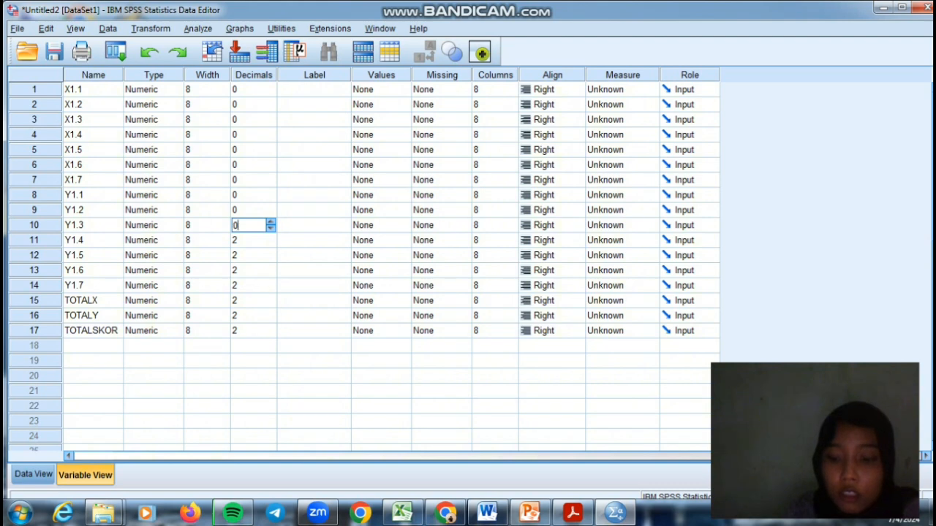
key("Delete")
key("Return")
type("P")
key("BackSpace")
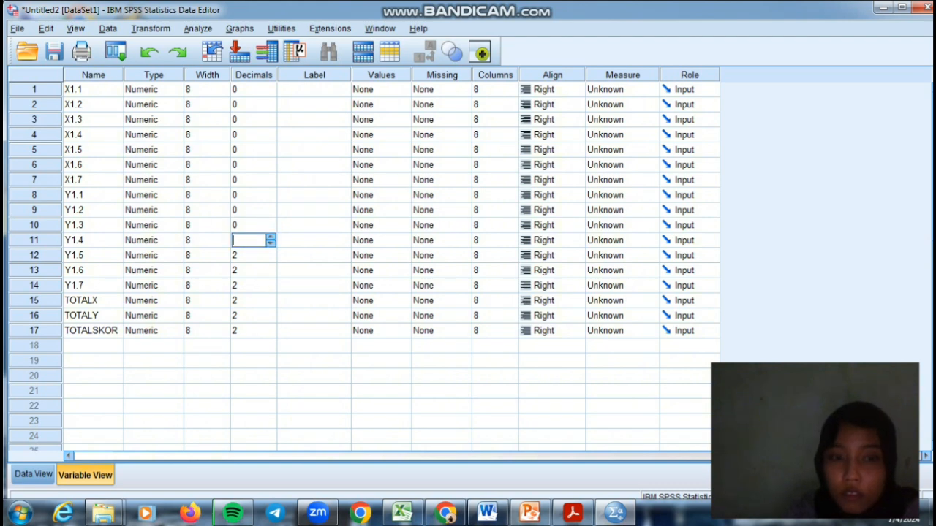
type("0")
key("Return")
Set the decimals of variables Y1.5, Y1.6 and Y1.7 to 0.
type("0")
key("Delete")
key("Return")
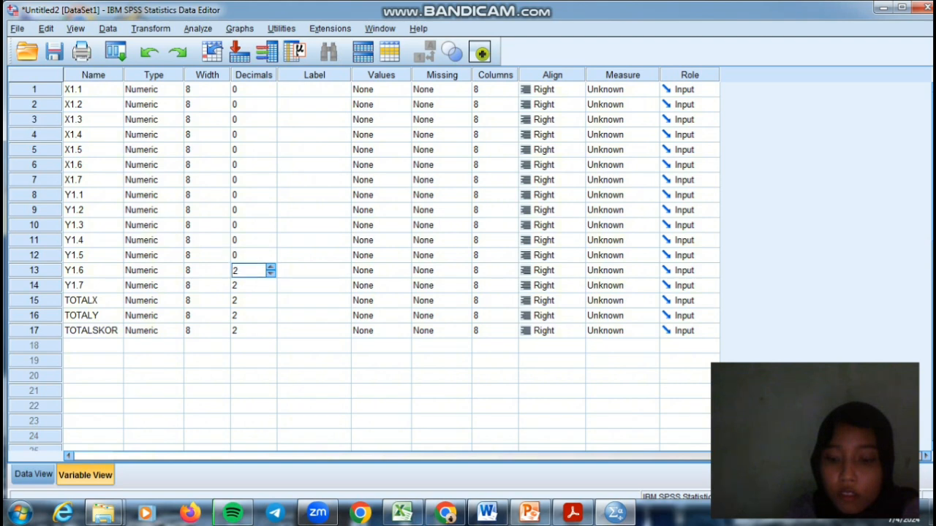
type("0")
key("Delete")
key("Return")
type("0")
key("Delete")
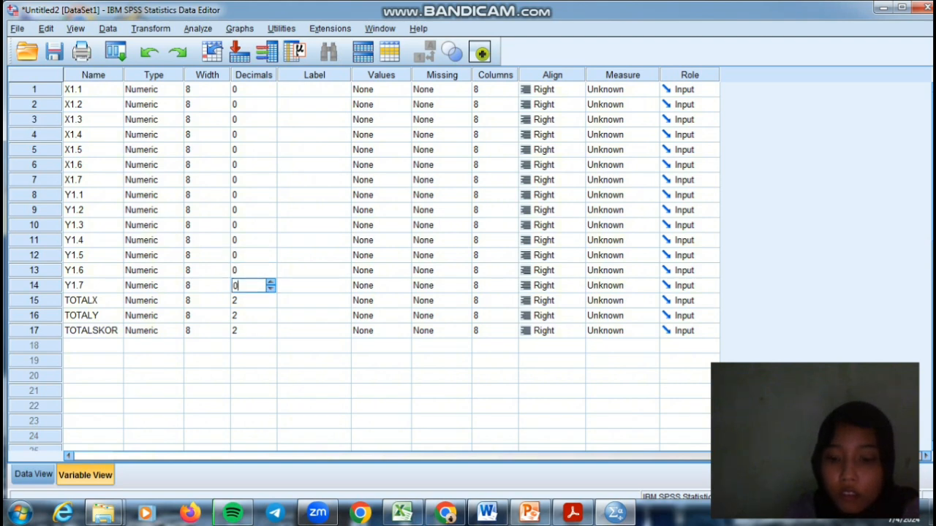
key("Return")
Set the decimals of the total variables TOTALX, TOTALY and TOTALSKOR to 0.
type("0")
key("Delete")
key("Return")
type("0")
key("Delete")
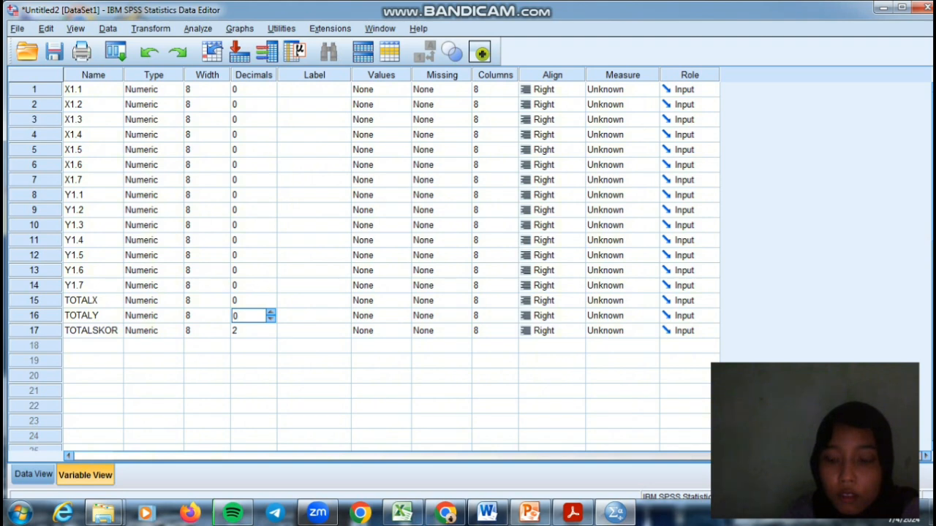
key("Return")
type("0")
key("Delete")
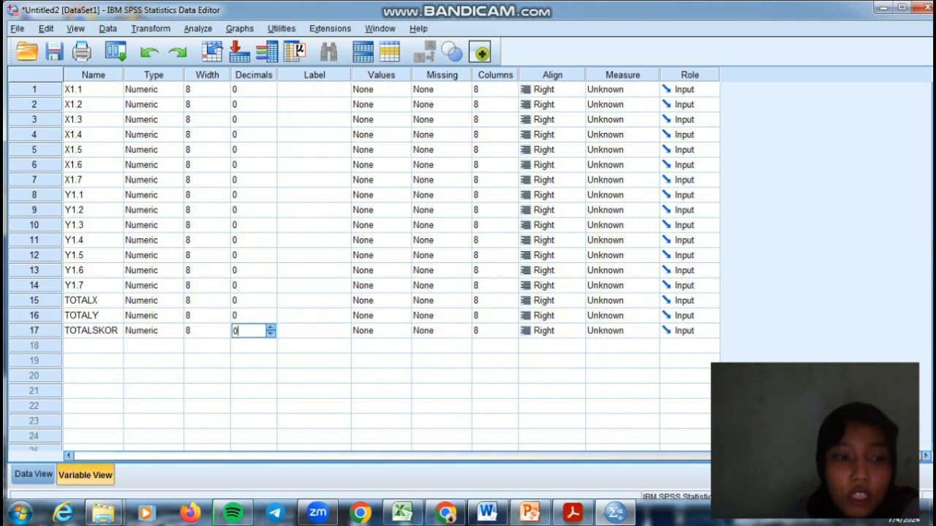
Run a two-tailed Pearson bivariate correlation on all variables from X1.1 to TOTALSKOR, flagging significant correlations.
left_click(34, 475)
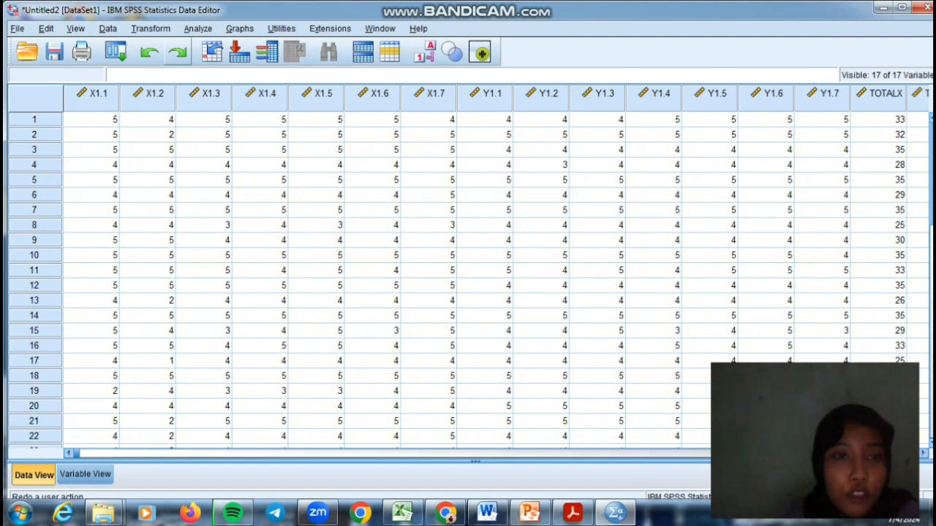
left_click(197, 29)
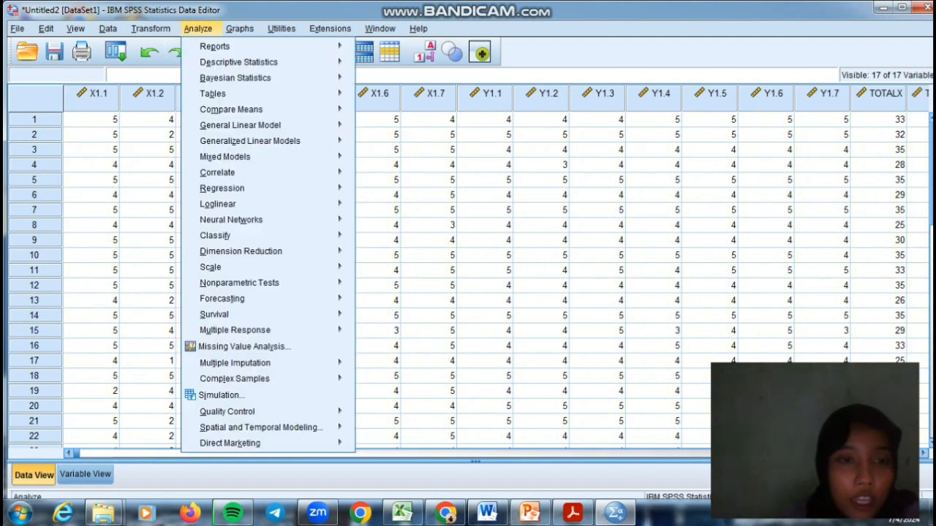
mouse_move(219, 173)
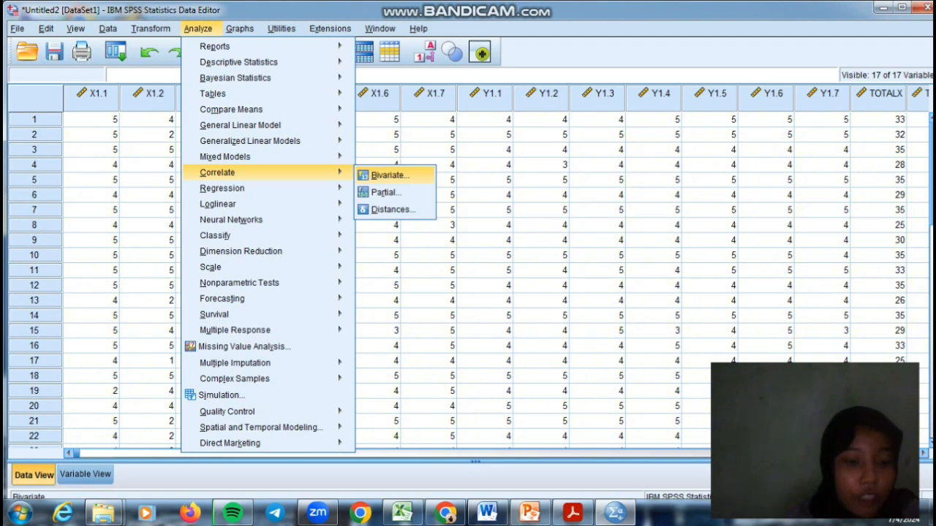
left_click(387, 175)
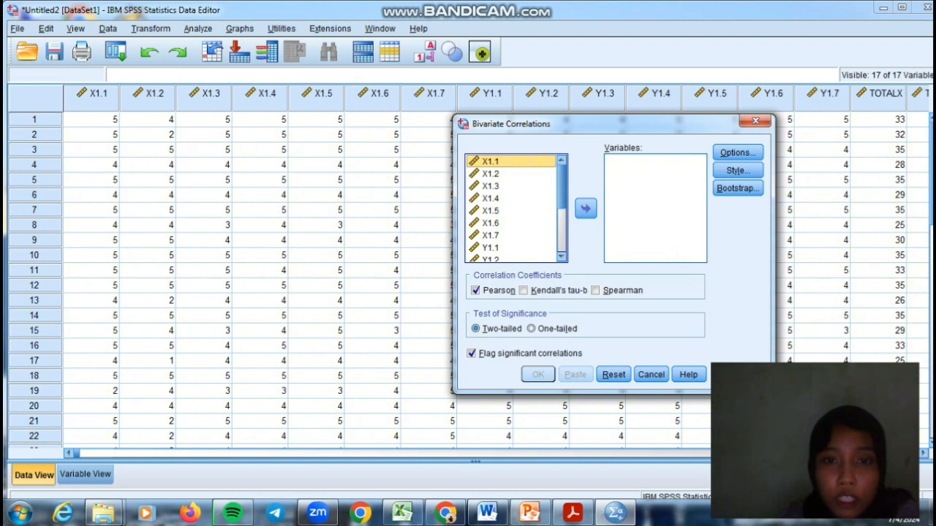
key("ctrl+a")
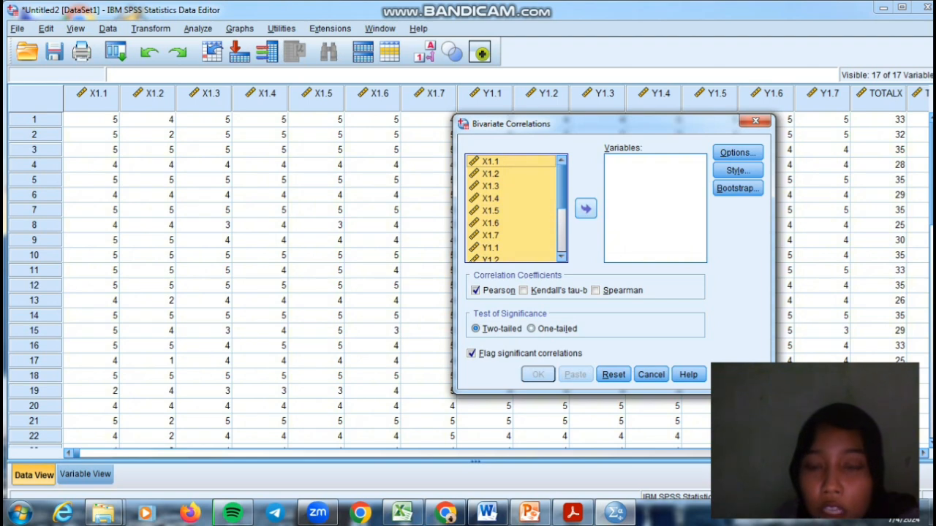
left_click(585, 208)
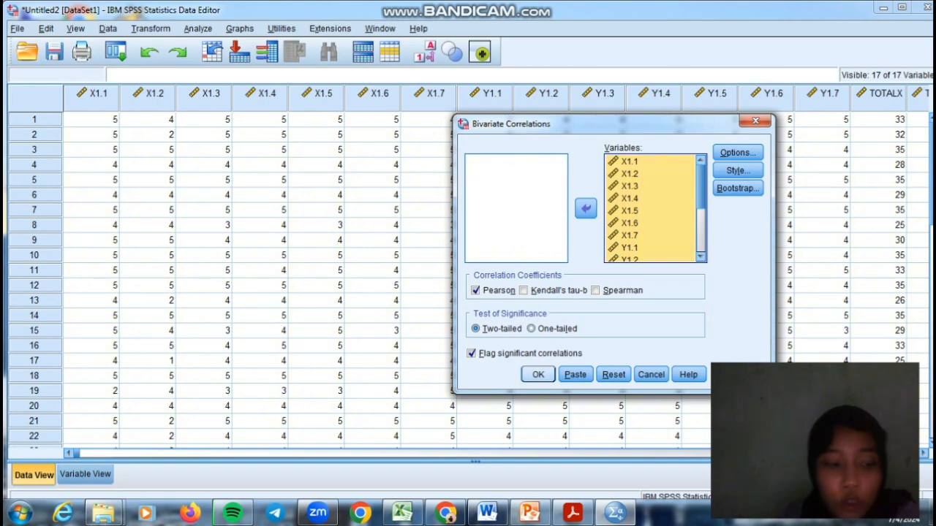
left_click(539, 375)
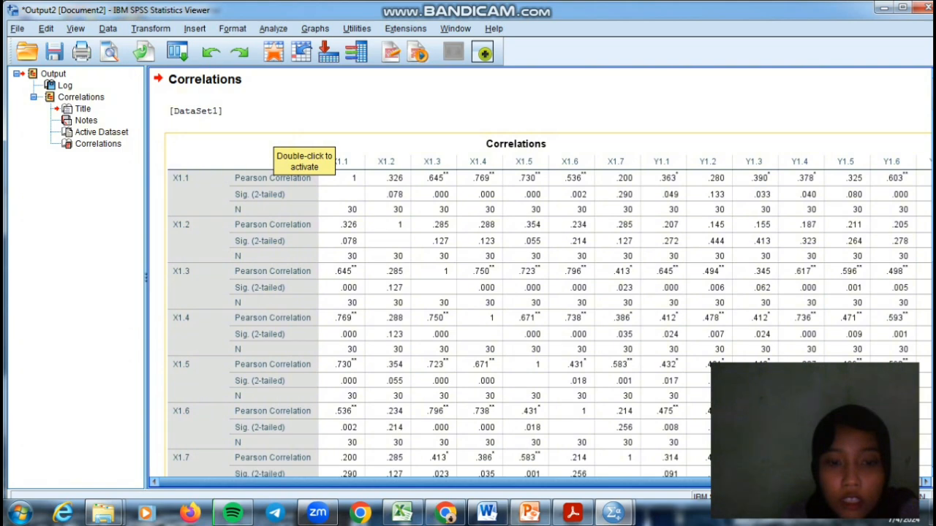
Compare the TOTALSKOR correlations with the r table PDF in Acrobat and the Uji Validitas slide of the presentation PDF in Chrome.
left_click_drag(738, 483, 894, 482)
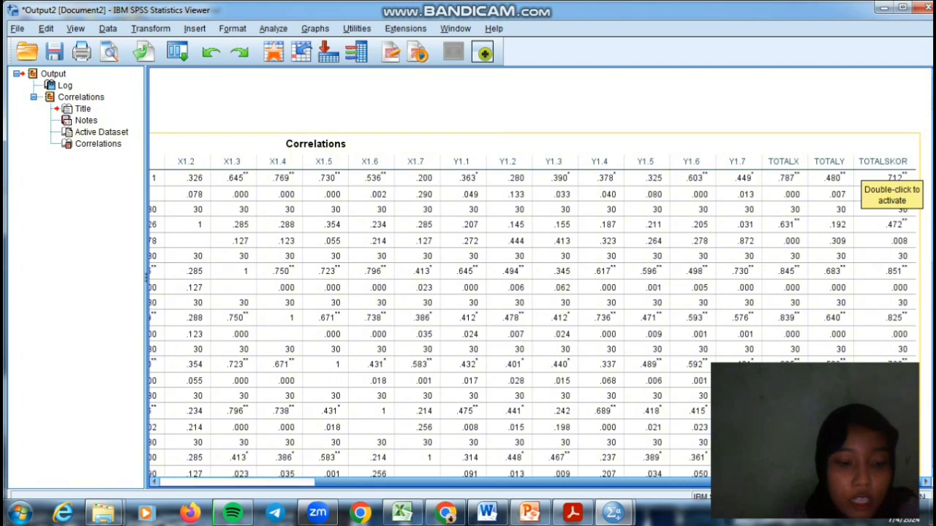
left_click(573, 512)
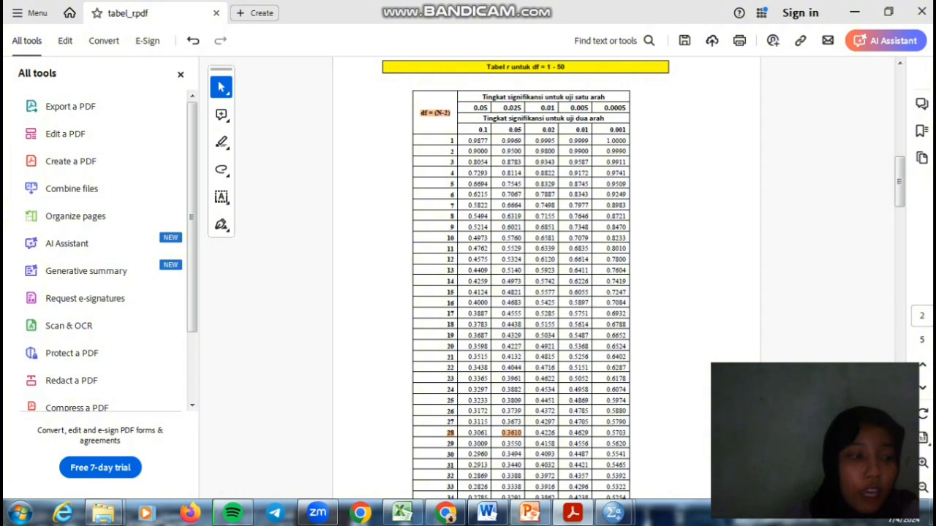
left_click(444, 514)
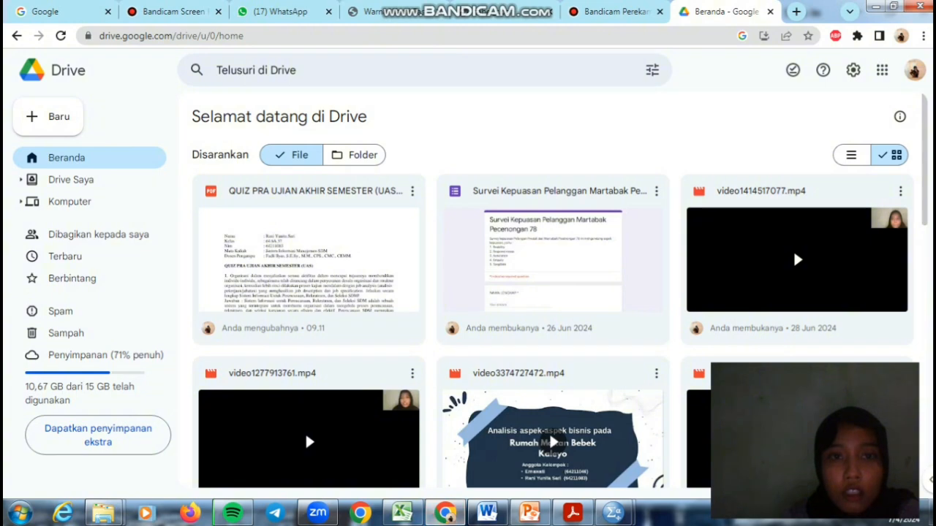
left_click(387, 11)
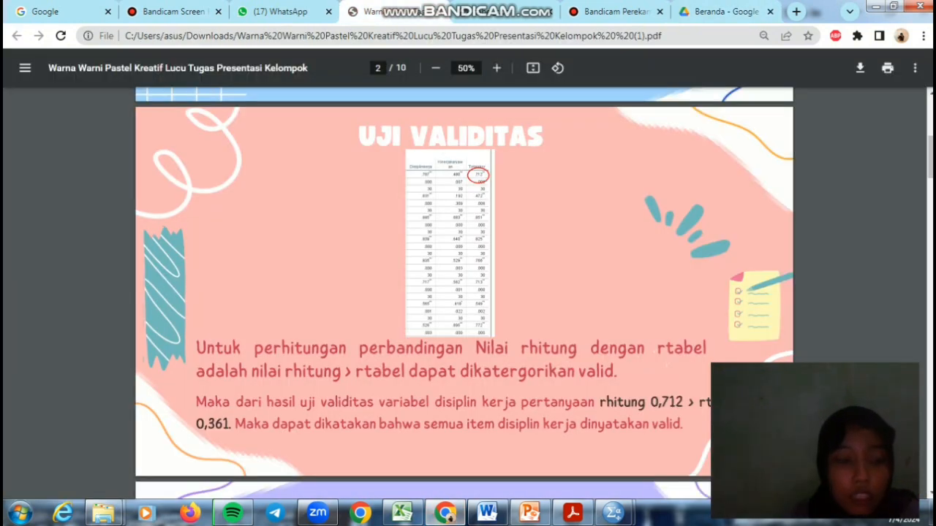